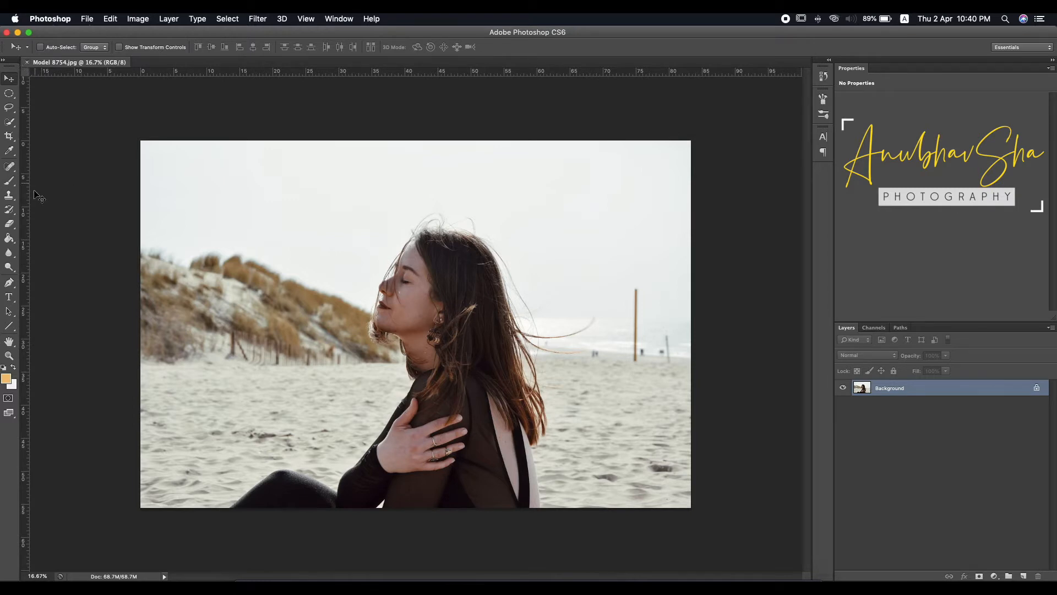
Choose the Spot Healing Brush with Sample All Layers enabled and convert the locked Background into a regular layer
{"action": "left_click", "coordinate": [13, 169]}
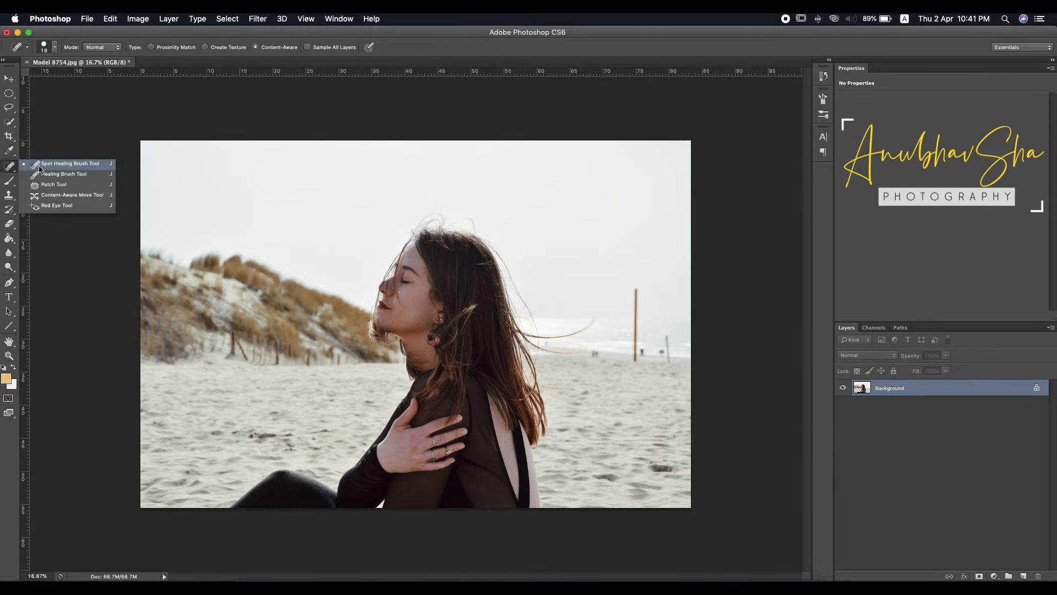
{"action": "left_click", "coordinate": [42, 165]}
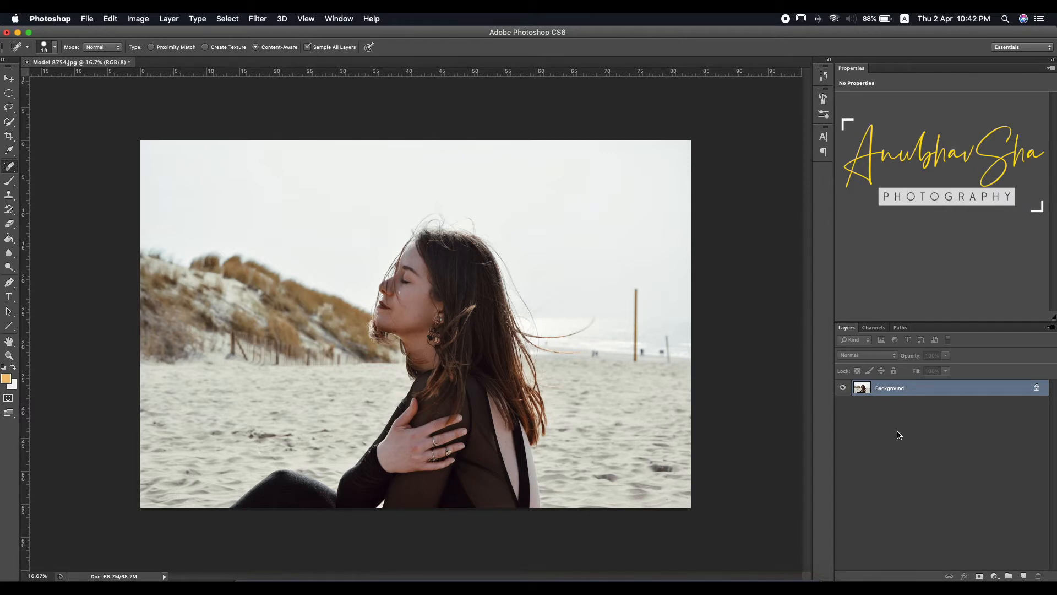
{"action": "double_click", "coordinate": [899, 388]}
{"action": "left_click", "coordinate": [617, 268]}
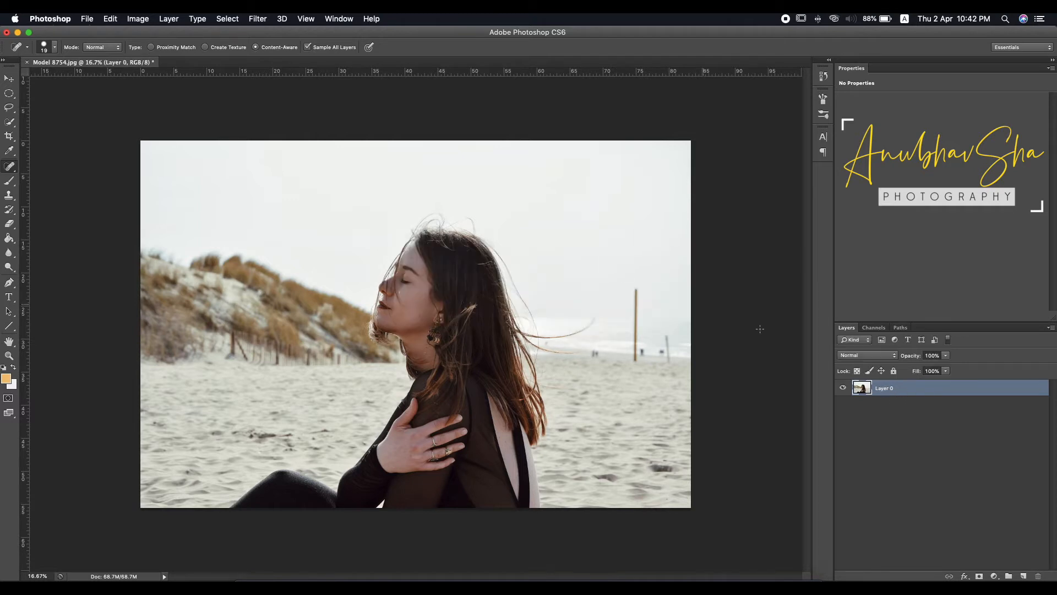
Add a new empty layer above the photo and name it Remove
{"action": "left_click", "coordinate": [973, 440]}
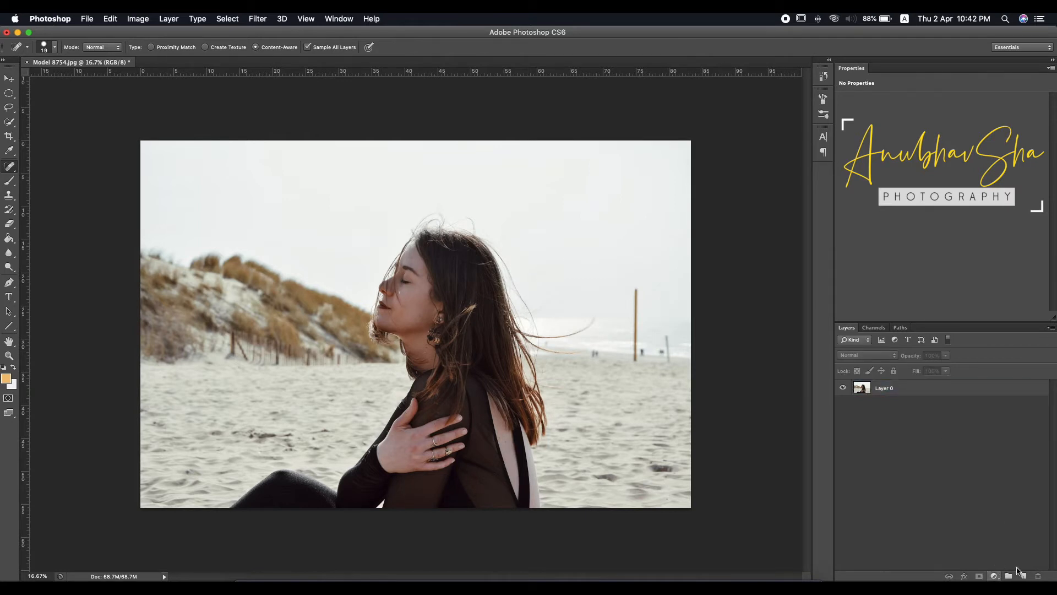
{"action": "left_click", "coordinate": [1022, 576]}
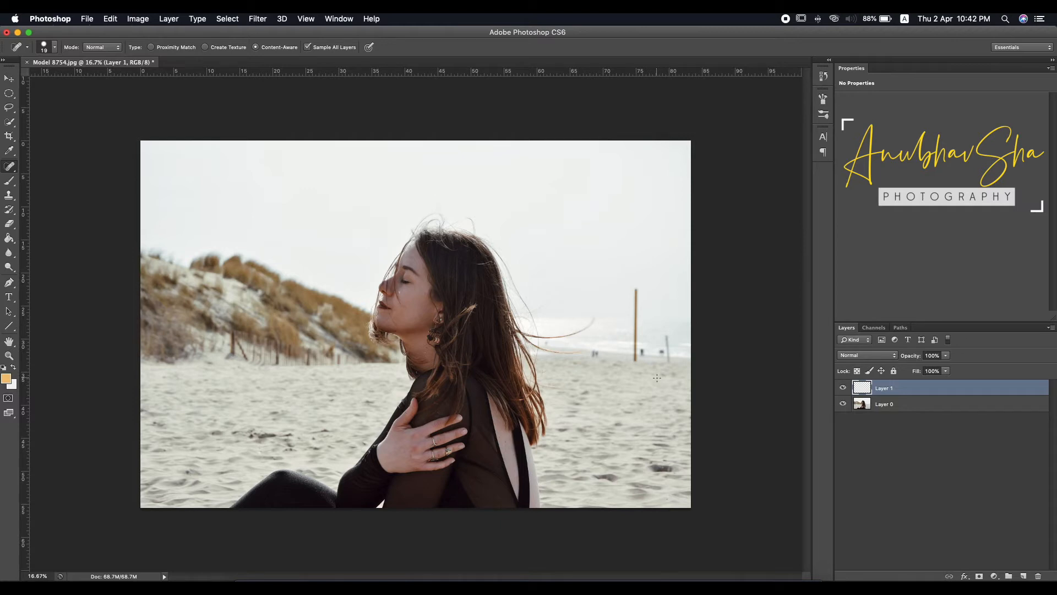
{"action": "double_click", "coordinate": [883, 389]}
{"action": "type", "text": "Remove"}
{"action": "key", "text": "Return"}
Heal away the distant people and both poles along the shoreline behind the woman, using a 128 px brush
{"action": "left_click", "coordinate": [55, 49]}
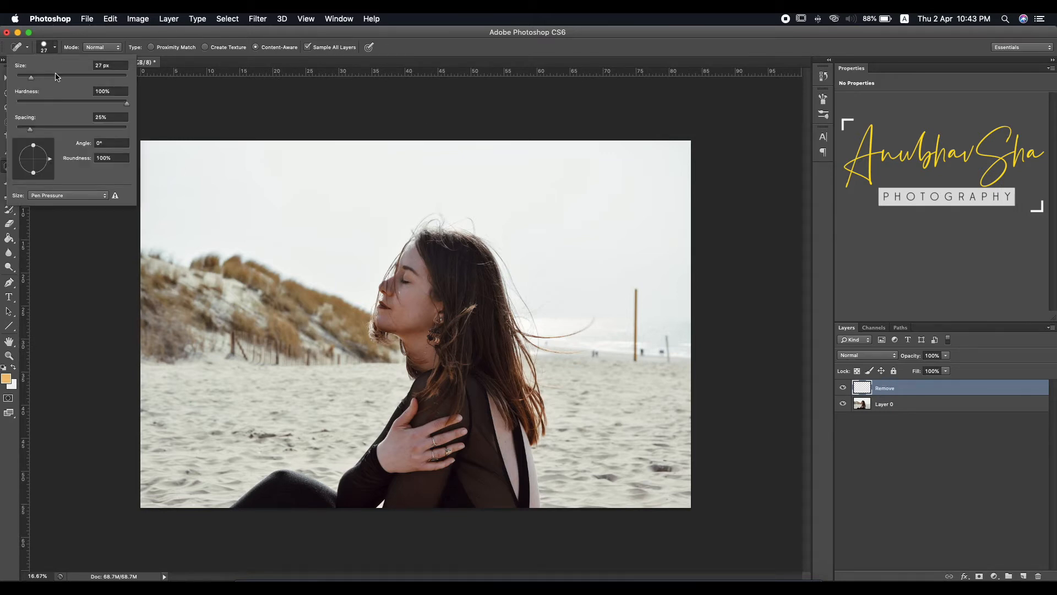
{"action": "left_click", "coordinate": [60, 77]}
{"action": "left_click", "coordinate": [80, 76]}
{"action": "left_click", "coordinate": [562, 96]}
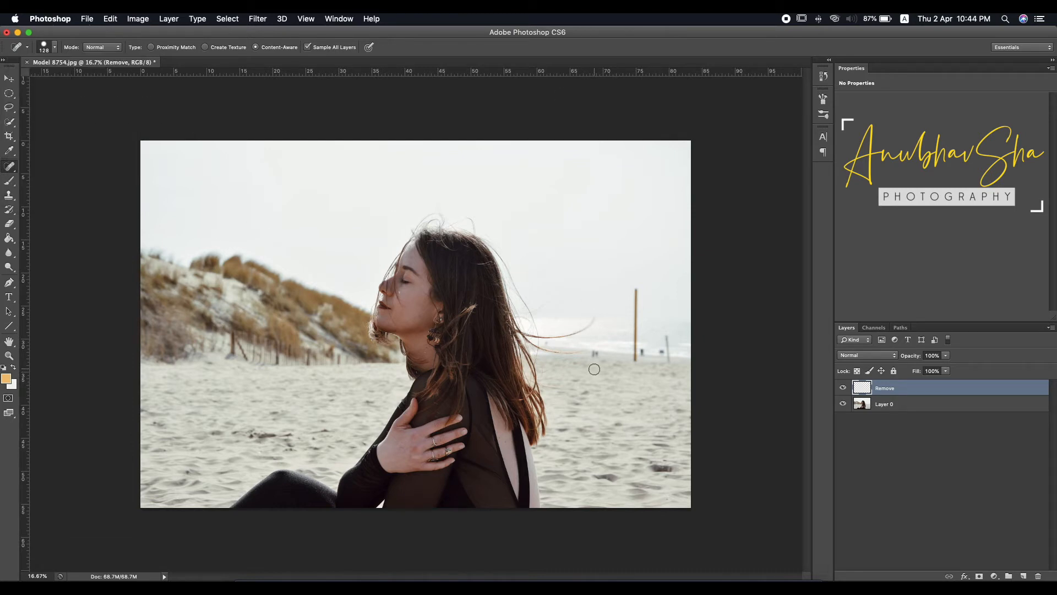
{"action": "key", "text": "super+equal"}
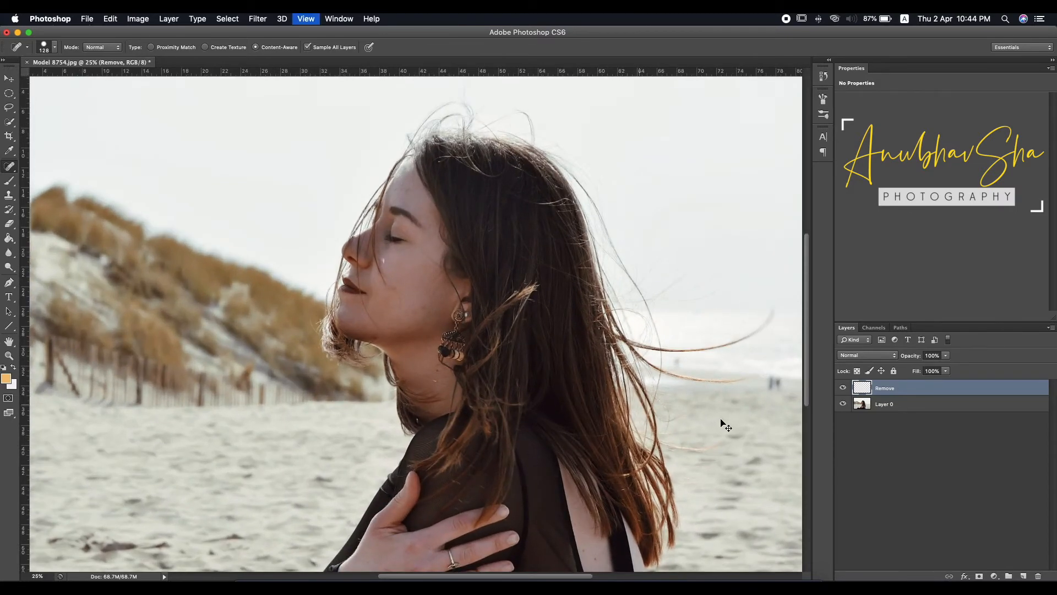
{"action": "key", "text": "super+equal"}
{"action": "scroll", "coordinate": [441, 375], "scroll_direction": "right", "scroll_amount": 5}
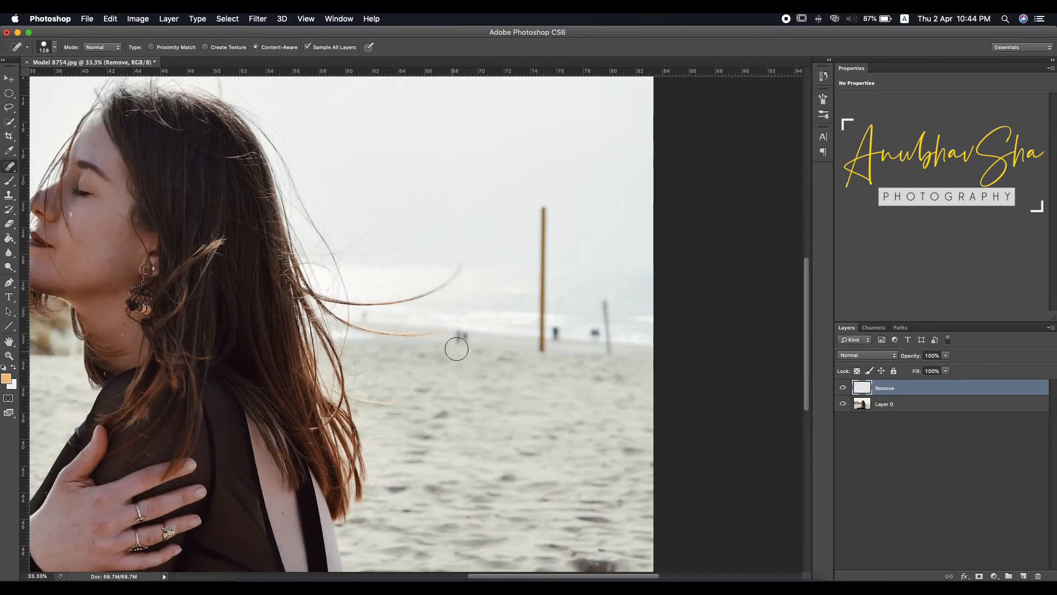
{"action": "left_click_drag", "start_coordinate": [463, 340], "coordinate": [461, 342]}
{"action": "mouse_move", "coordinate": [559, 333]}
{"action": "left_mouse_down"}
{"action": "mouse_move", "coordinate": [594, 336]}
{"action": "mouse_move", "coordinate": [611, 350]}
{"action": "mouse_move", "coordinate": [605, 300]}
{"action": "left_mouse_up"}
{"action": "left_click_drag", "start_coordinate": [542, 361], "coordinate": [544, 214]}
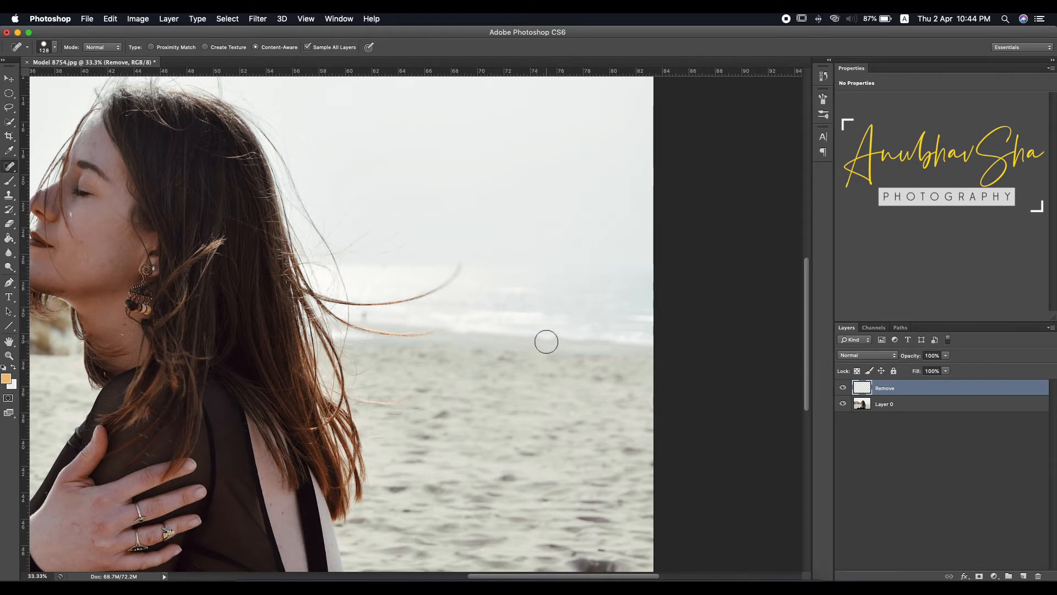
Reduce the healing brush to 62 px and remove the small distant figure beside the woman's hair
{"action": "left_click", "coordinate": [55, 49]}
{"action": "left_click", "coordinate": [48, 78]}
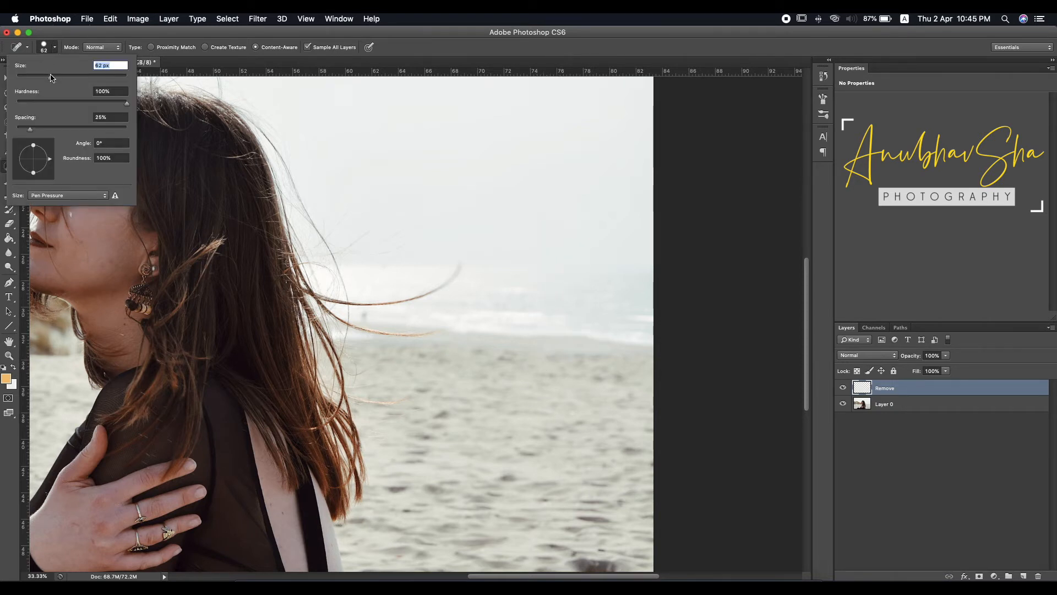
{"action": "key", "text": "Return"}
{"action": "left_click_drag", "start_coordinate": [366, 313], "coordinate": [366, 316]}
Heal the dark hollow in the sand behind the woman and the dark debris patches in front of her
{"action": "scroll", "coordinate": [512, 336], "scroll_direction": "down", "scroll_amount": 8}
{"action": "scroll", "coordinate": [512, 335], "scroll_direction": "left", "scroll_amount": 4}
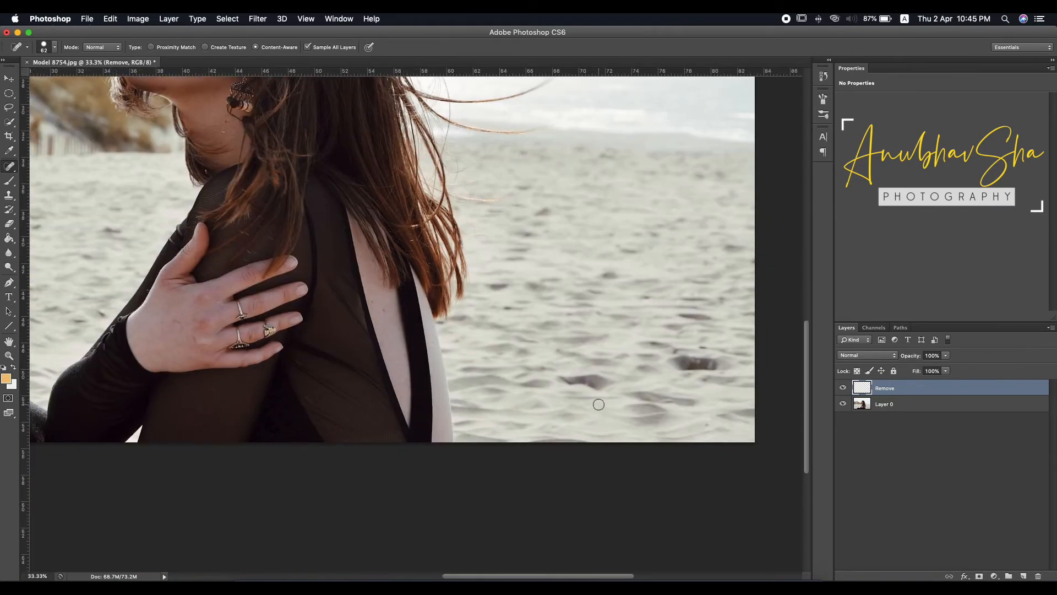
{"action": "mouse_move", "coordinate": [722, 368]}
{"action": "left_mouse_down"}
{"action": "mouse_move", "coordinate": [666, 364]}
{"action": "mouse_move", "coordinate": [700, 362]}
{"action": "mouse_move", "coordinate": [683, 359]}
{"action": "mouse_move", "coordinate": [705, 369]}
{"action": "mouse_move", "coordinate": [588, 402]}
{"action": "mouse_move", "coordinate": [706, 380]}
{"action": "left_mouse_up"}
{"action": "left_click_drag", "start_coordinate": [672, 358], "coordinate": [689, 355]}
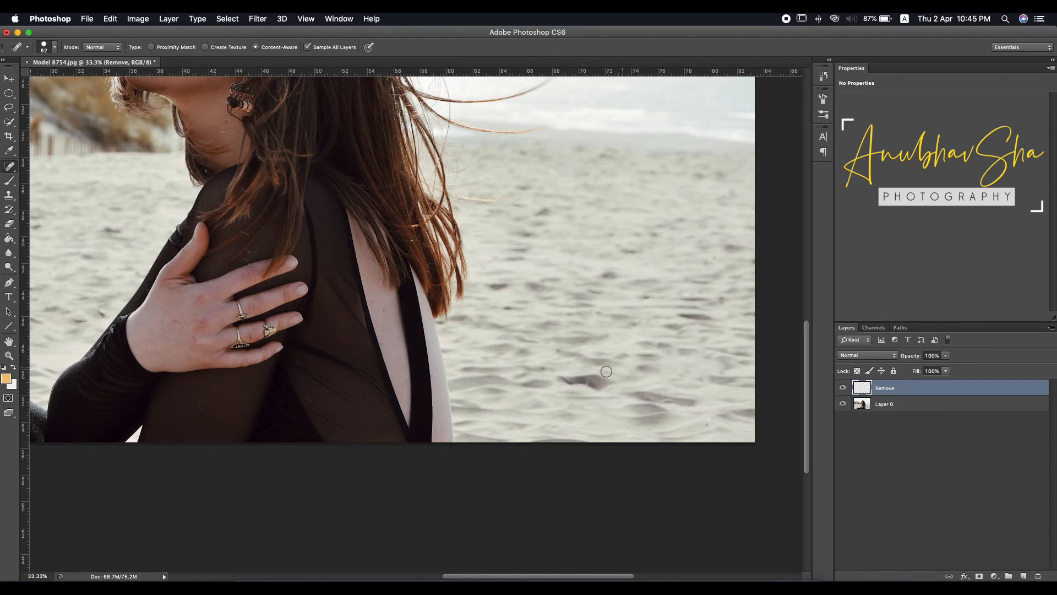
{"action": "left_click_drag", "start_coordinate": [114, 254], "coordinate": [520, 345]}
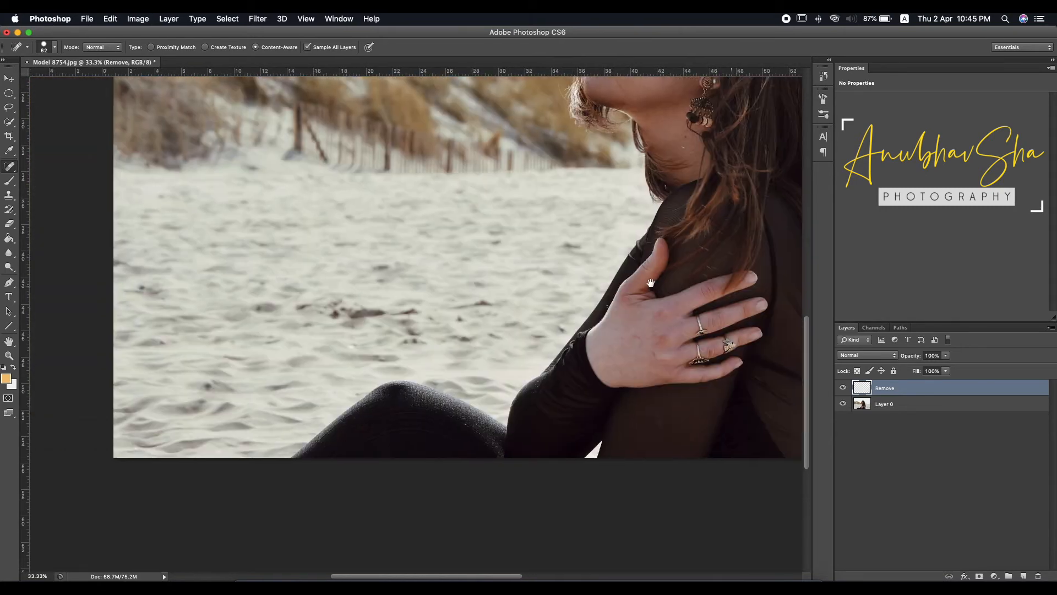
{"action": "left_click_drag", "start_coordinate": [415, 324], "coordinate": [529, 326]}
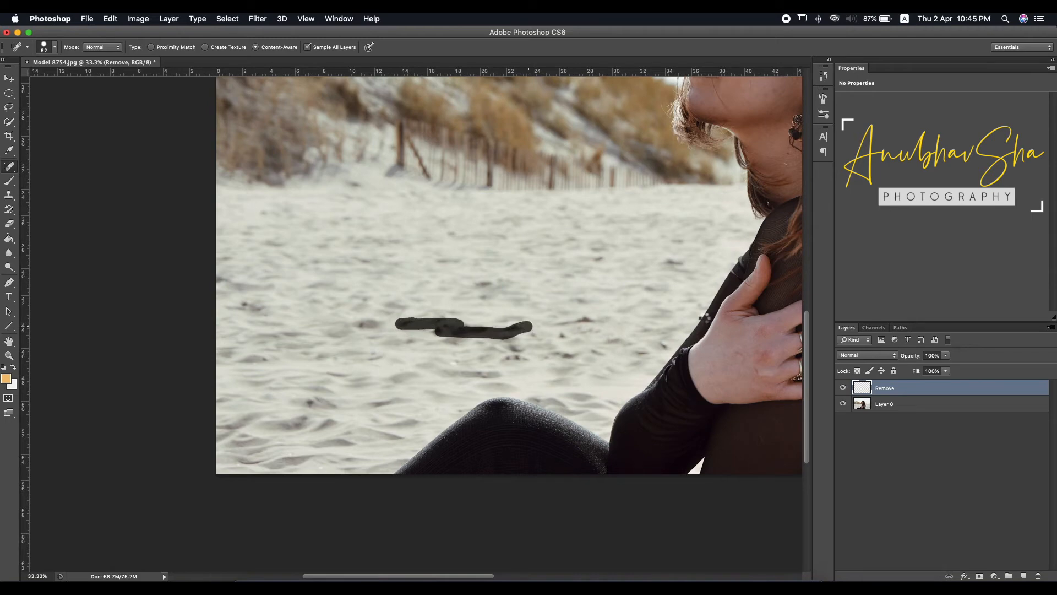
Heal the small blemishes on the woman's cheek and bare back
{"action": "mouse_move", "coordinate": [571, 214]}
{"action": "left_mouse_down"}
{"action": "mouse_move", "coordinate": [592, 270]}
{"action": "mouse_move", "coordinate": [464, 418]}
{"action": "mouse_move", "coordinate": [48, 268]}
{"action": "mouse_move", "coordinate": [70, 317]}
{"action": "mouse_move", "coordinate": [223, 424]}
{"action": "mouse_move", "coordinate": [270, 443]}
{"action": "left_mouse_up"}
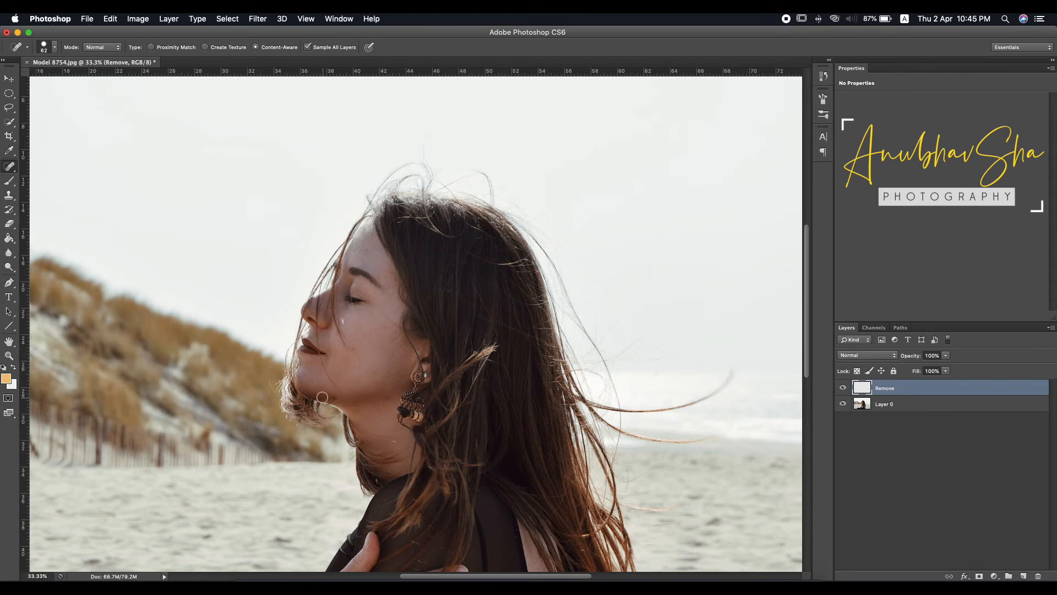
{"action": "left_click", "coordinate": [341, 321]}
{"action": "left_click", "coordinate": [370, 352]}
{"action": "scroll", "coordinate": [610, 358], "scroll_direction": "down", "scroll_amount": 10}
{"action": "left_click", "coordinate": [562, 269]}
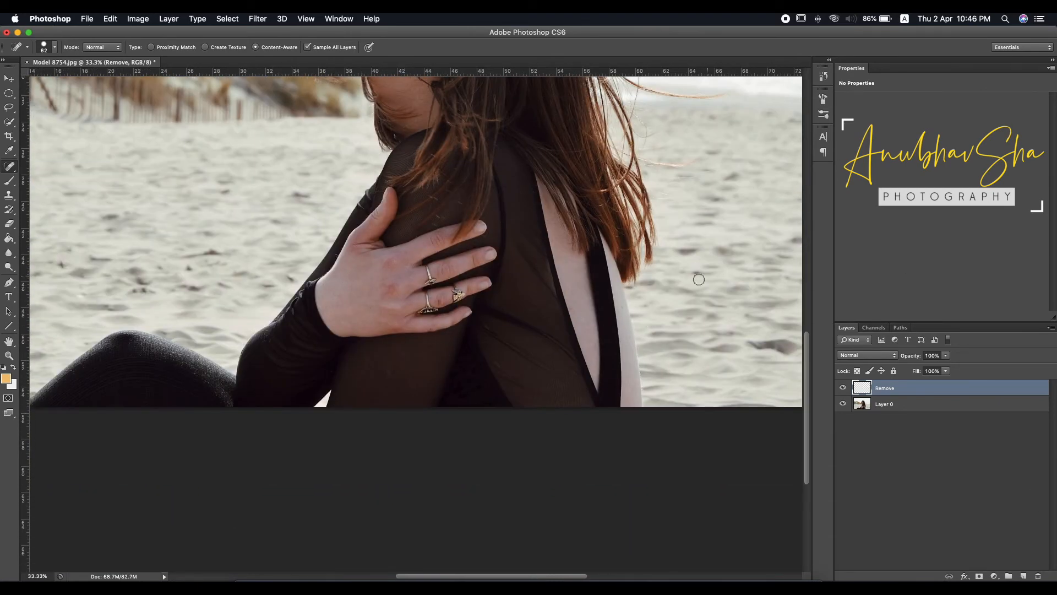
Compare the whole photo before and after retouching by hiding and showing the Remove layer
{"action": "key", "text": "super+0"}
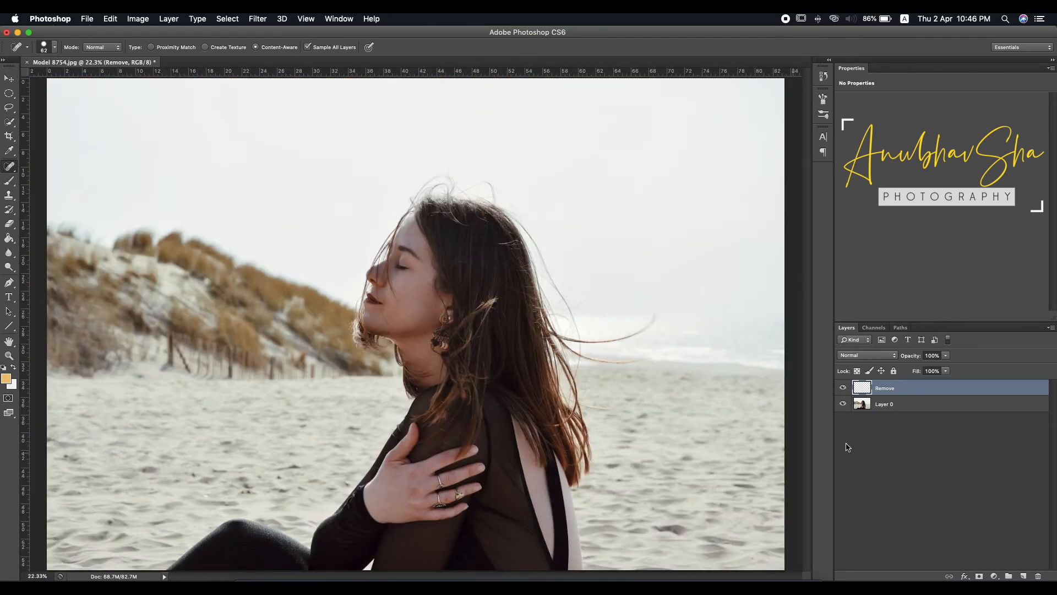
{"action": "left_click", "coordinate": [844, 388]}
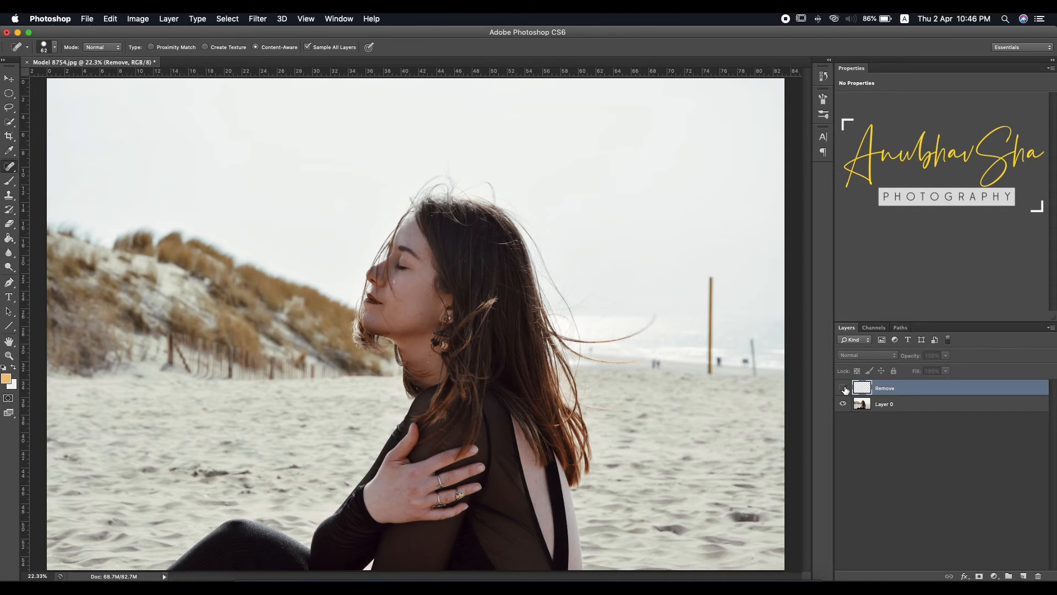
{"action": "left_click", "coordinate": [844, 389]}
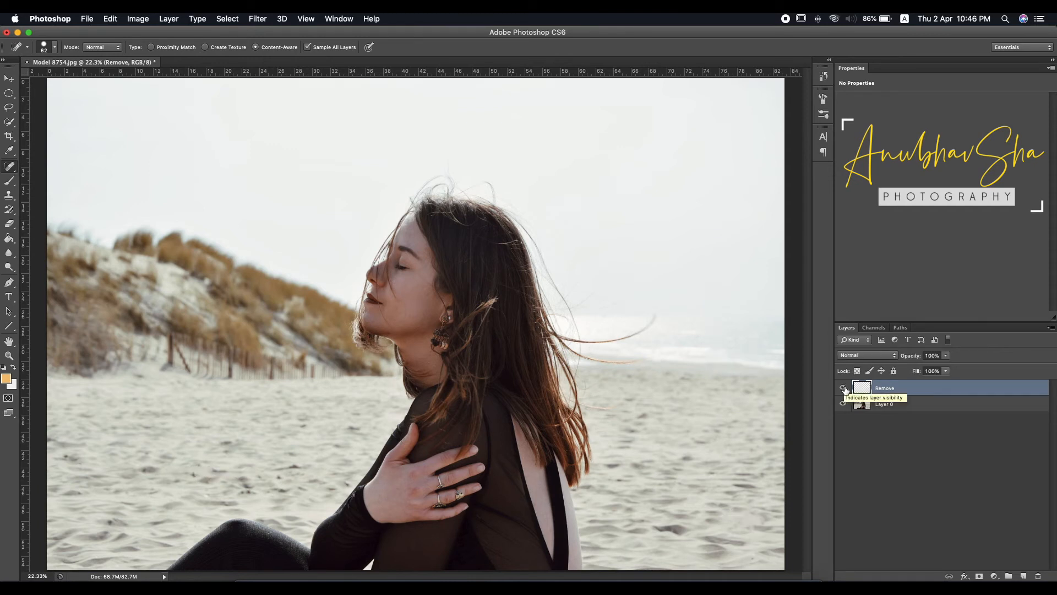
{"action": "left_click", "coordinate": [844, 389]}
{"action": "left_click", "coordinate": [844, 388]}
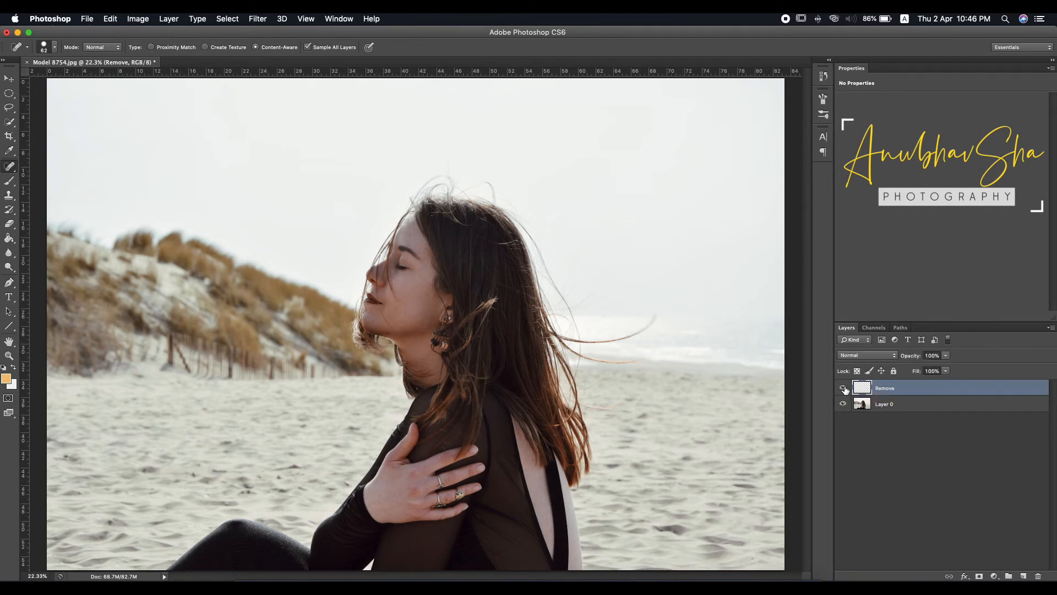